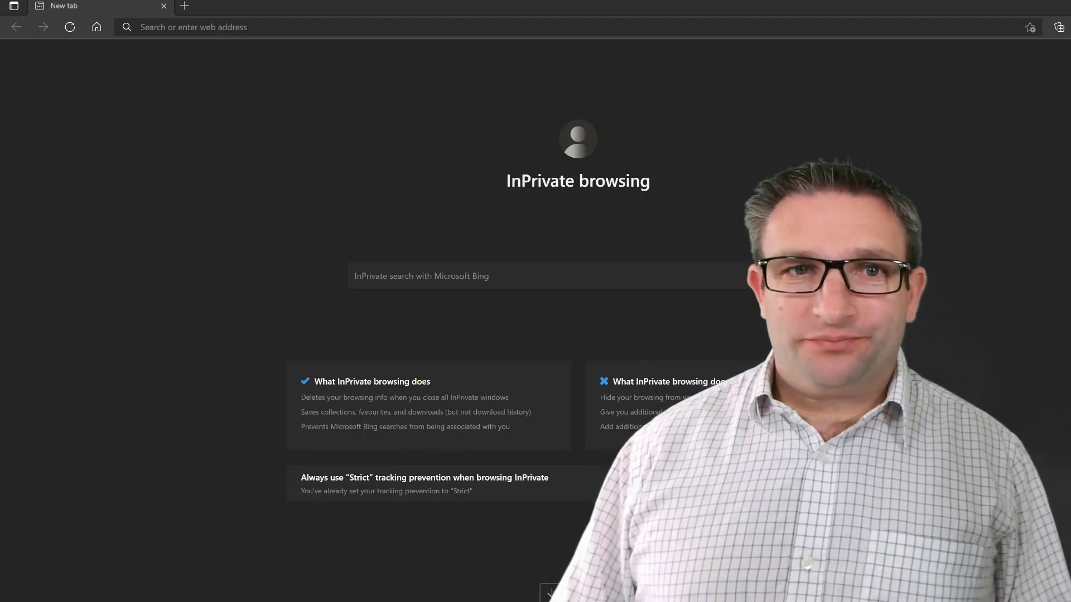
Go to trainingapp.crestron.com in Microsoft Edge.
left_click(424, 28)
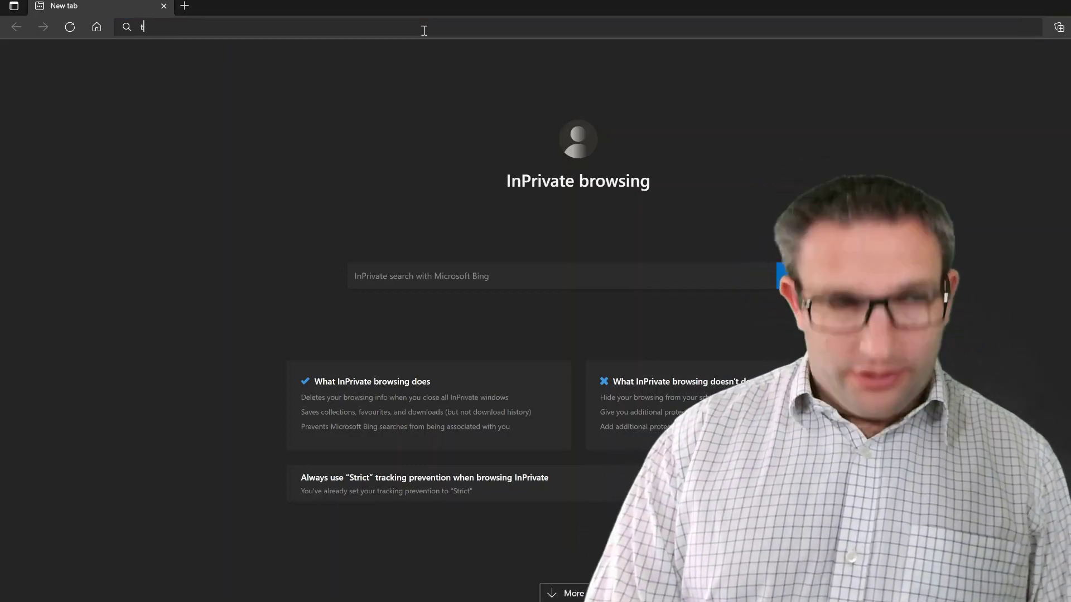
type("trainingapp.")
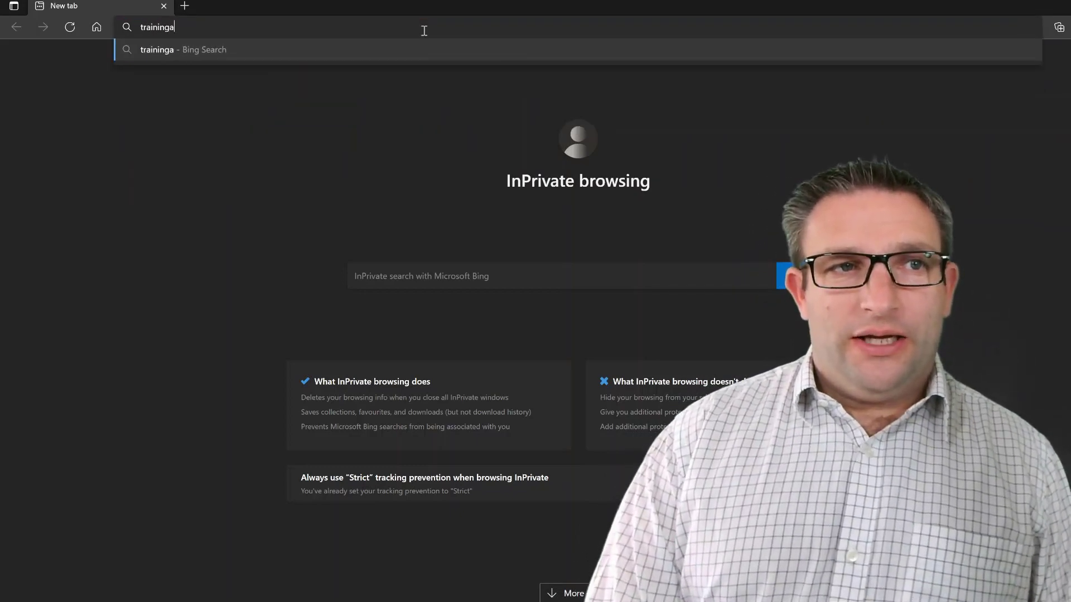
type("crestr")
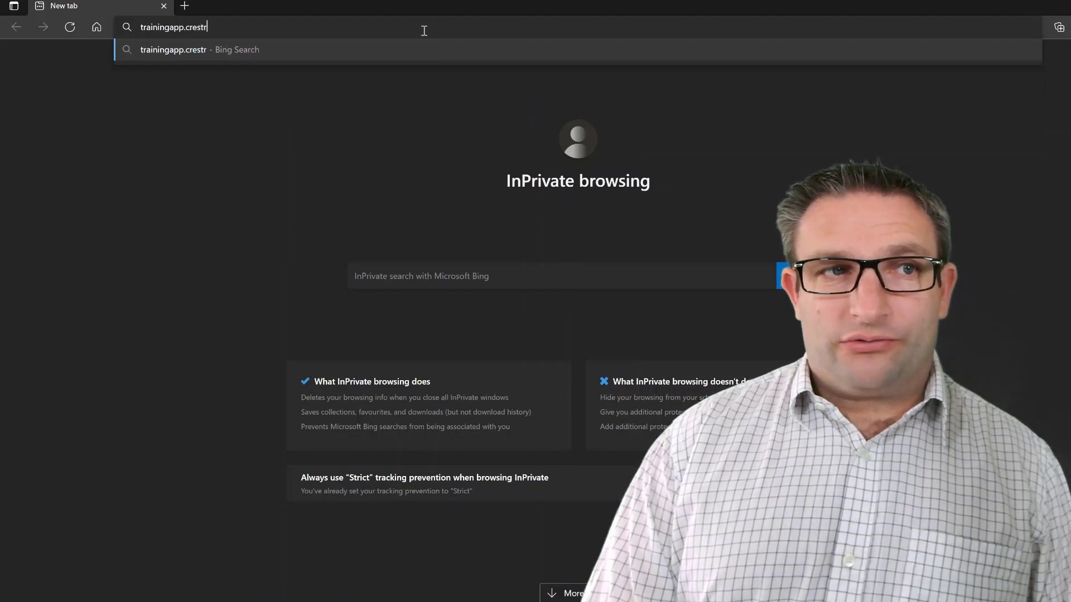
type("on.com")
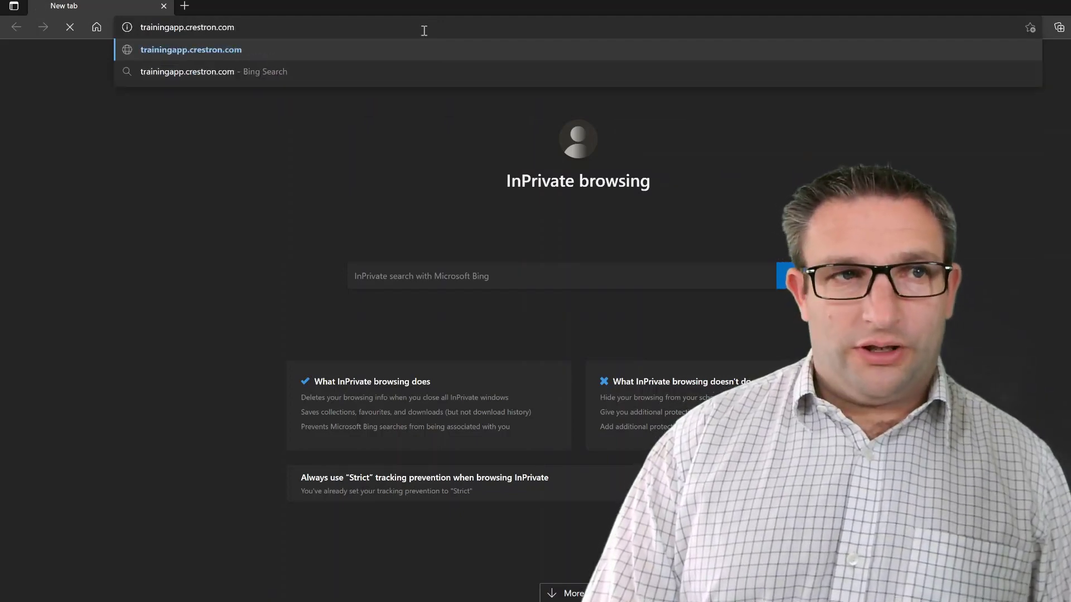
key("Return")
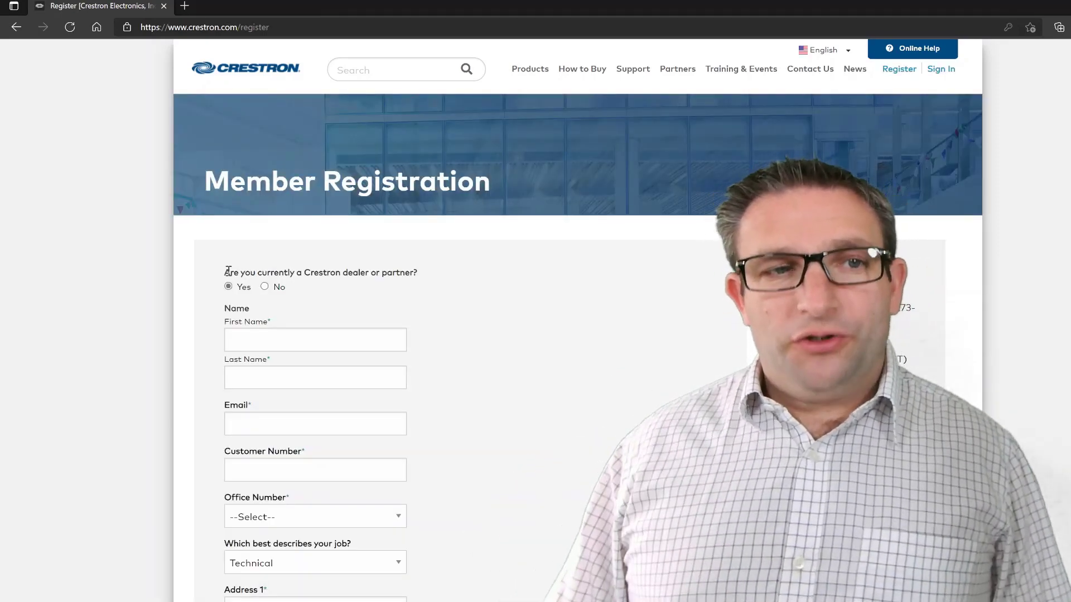
Mark the registrant as not a dealer or partner and begin entering the first name.
left_click(264, 287)
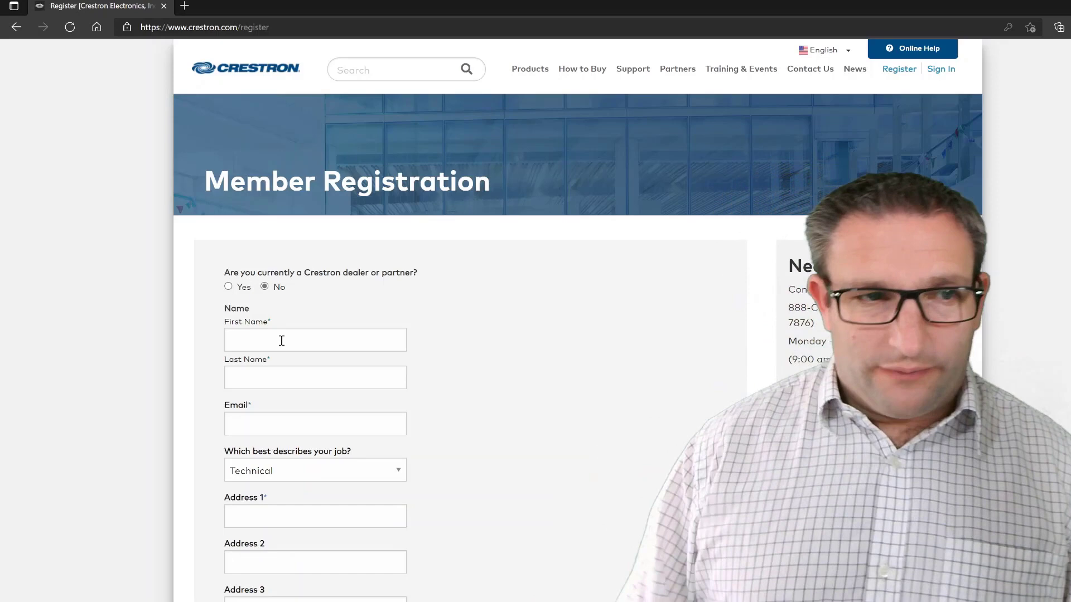
left_click(281, 340)
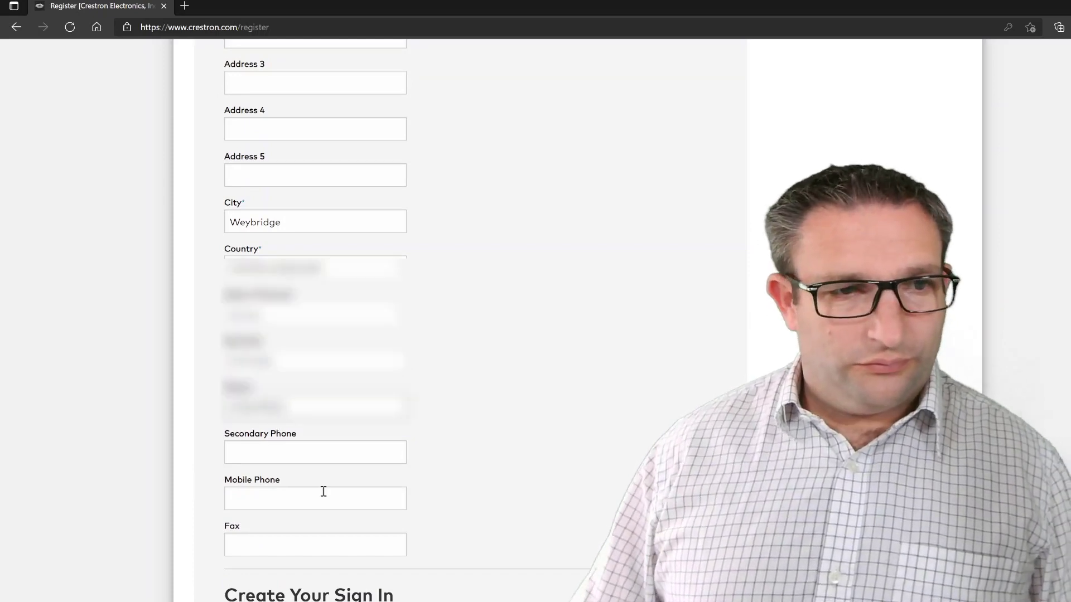
scroll(323, 491, "down", 3)
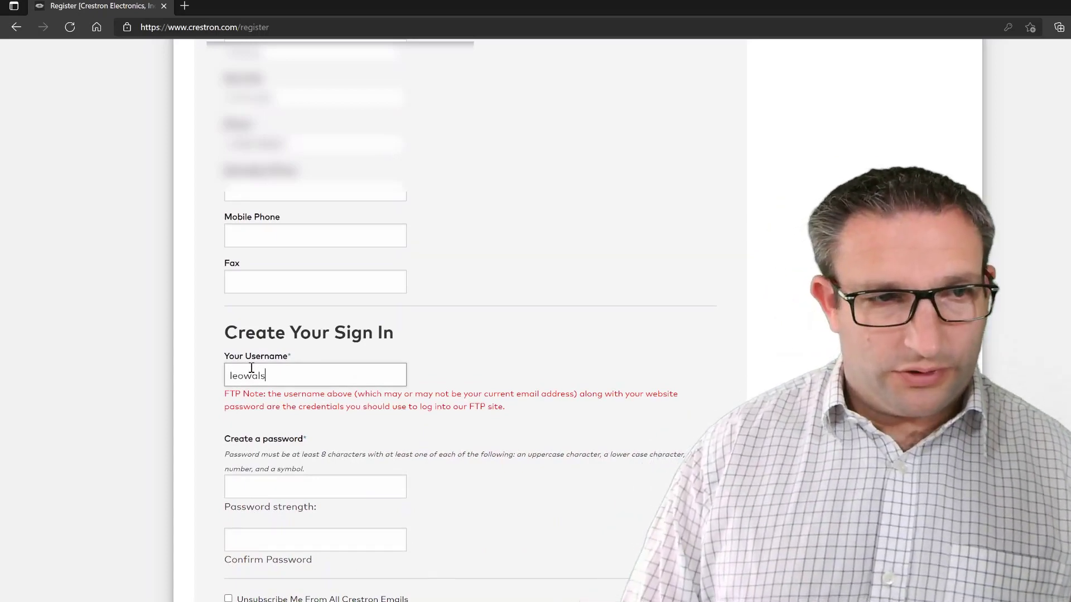
type("h")
Finish the username and move on to the password field.
key("Tab")
scroll(251, 369, "down", 1)
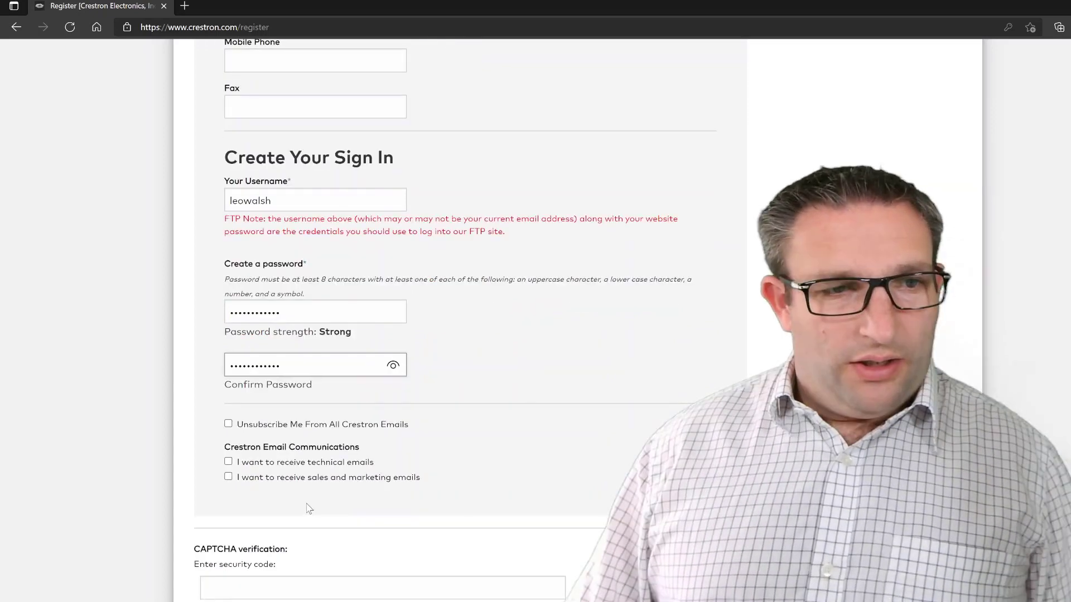
scroll(374, 512, "down", 1)
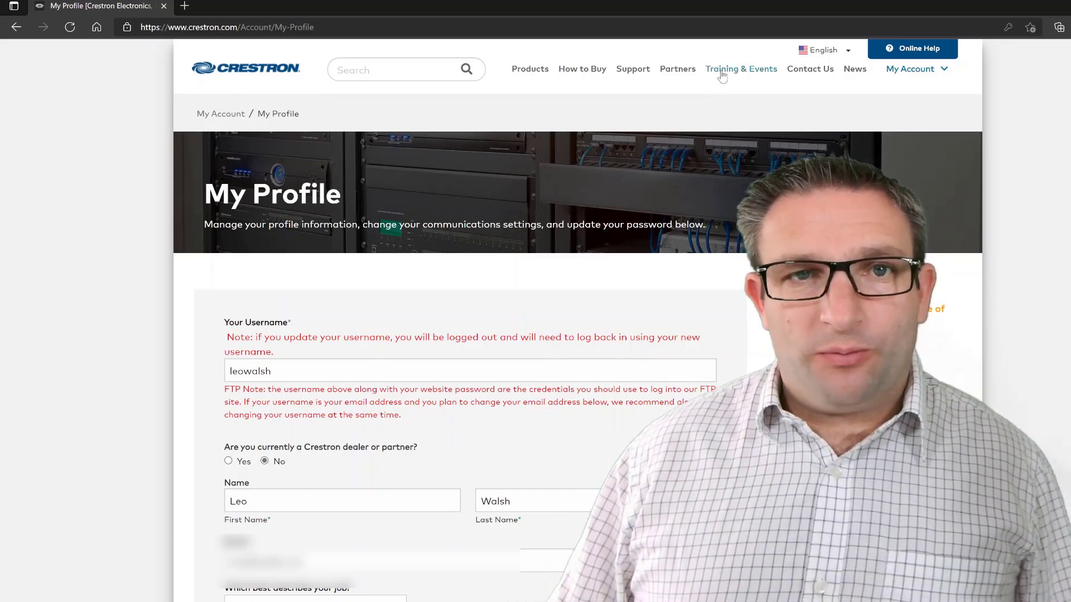
Open the Training page, then the new Crestron Technical Institute Portal link.
mouse_move(741, 68)
left_click(725, 111)
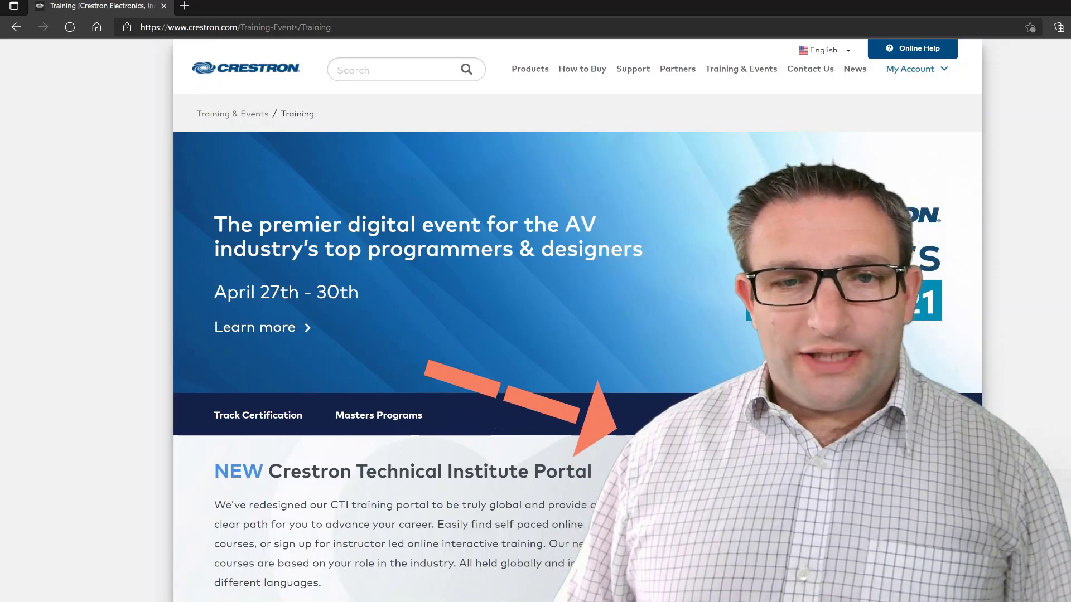
left_click(402, 471)
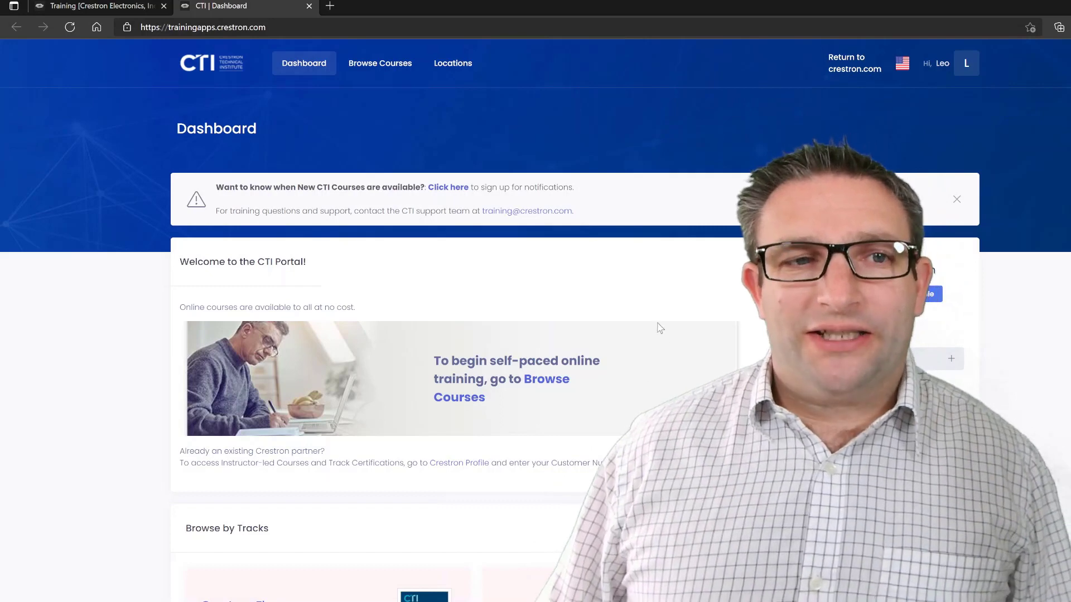
scroll(465, 421, "down", 3)
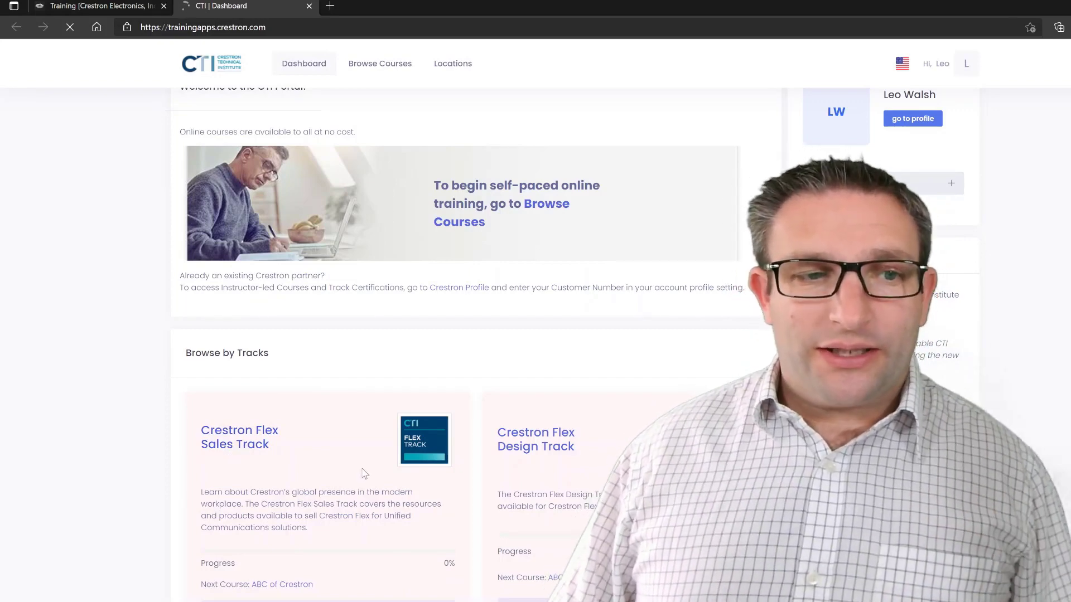
scroll(374, 457, "down", 1)
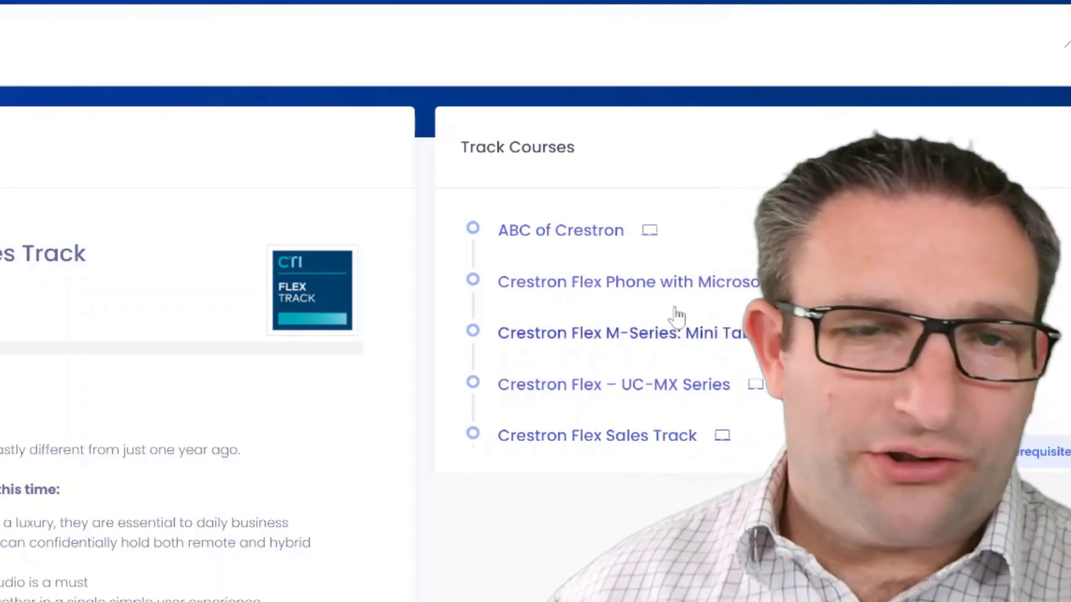
Open the Crestron Flex M-Series: Mini Tabletop MM30 course page.
left_click(653, 333)
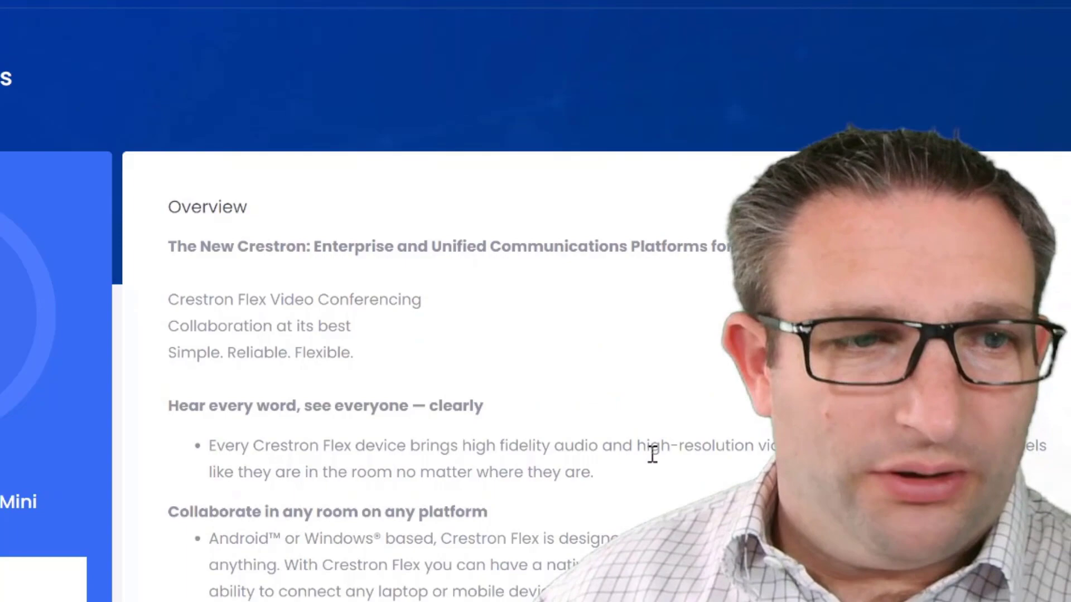
scroll(659, 477, "down", 2)
scroll(658, 482, "down", 5)
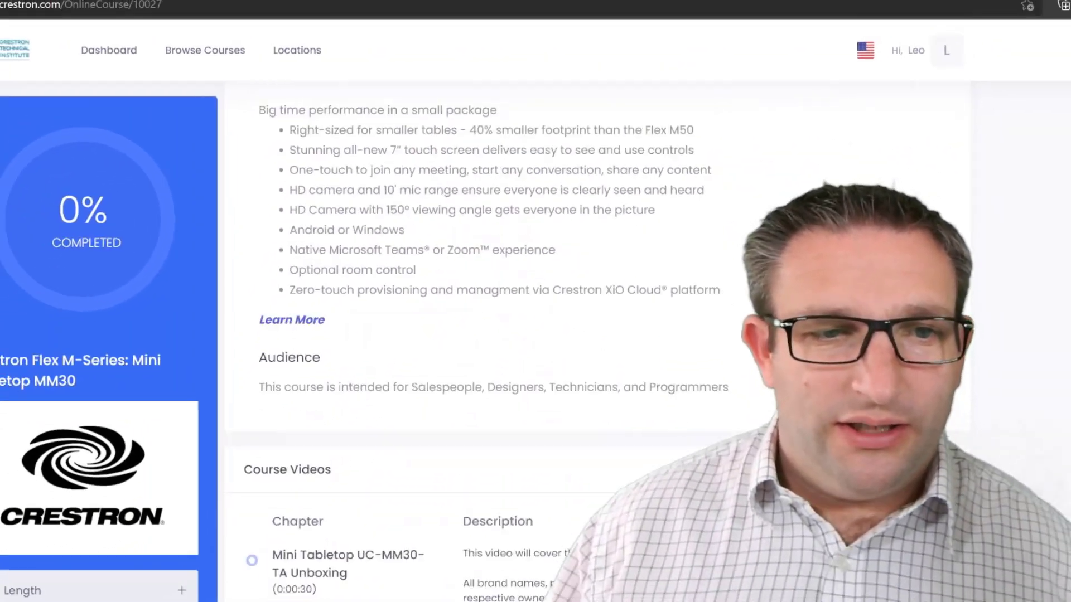
scroll(658, 482, "down", 5)
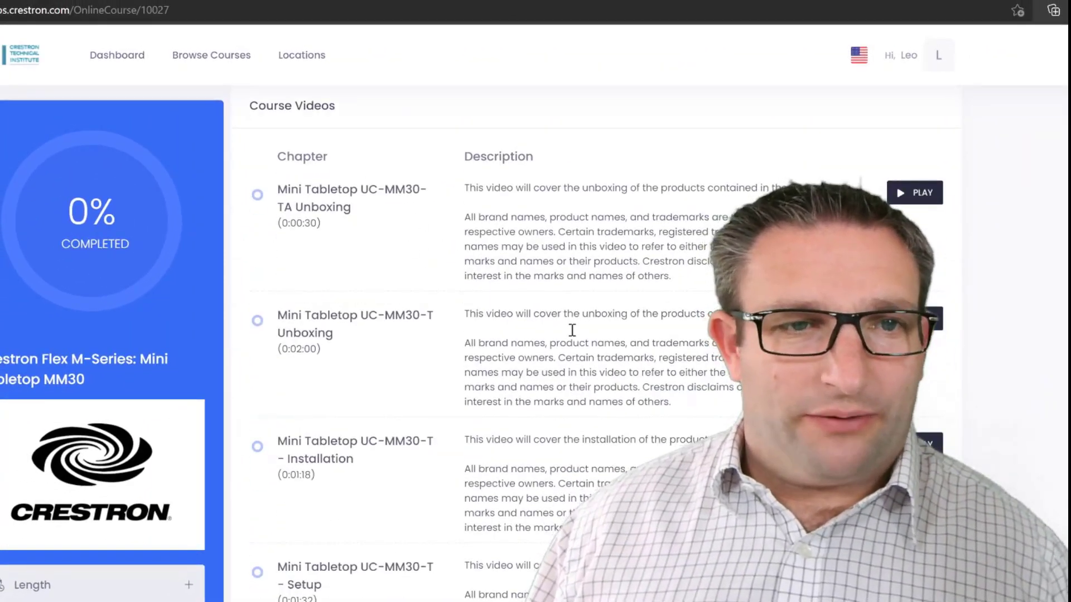
scroll(658, 478, "down", 2)
scroll(658, 478, "down", 2)
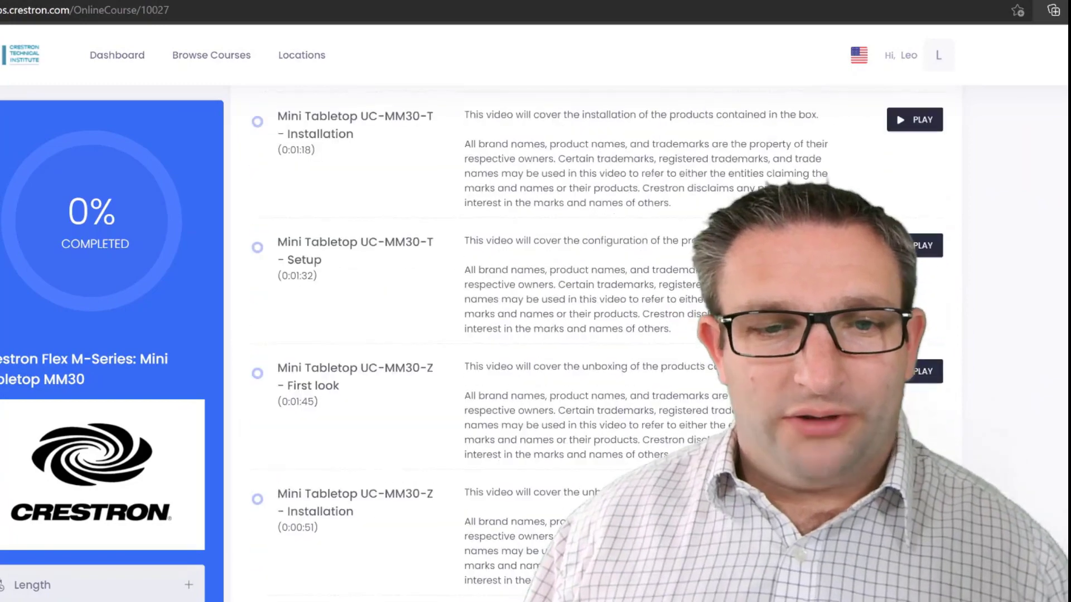
scroll(658, 476, "down", 1)
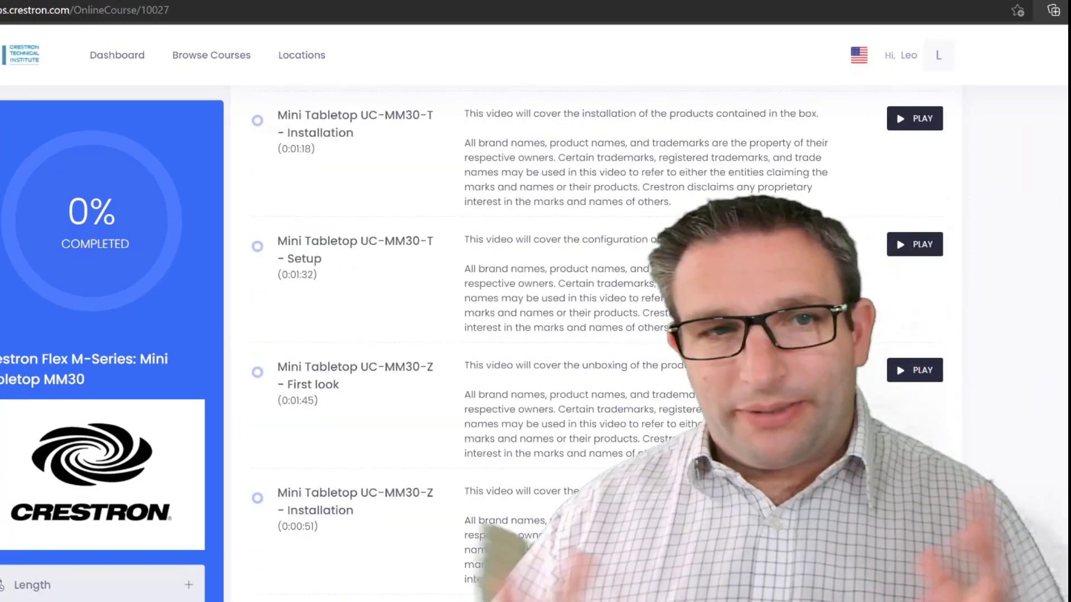
scroll(657, 477, "up", 4)
scroll(657, 477, "up", 5)
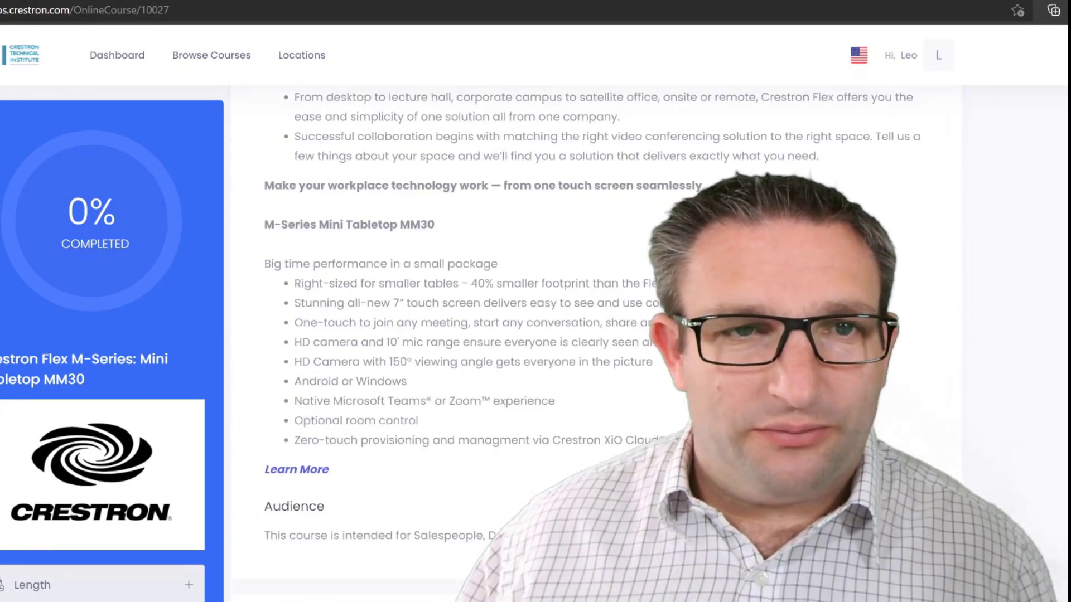
scroll(658, 477, "up", 5)
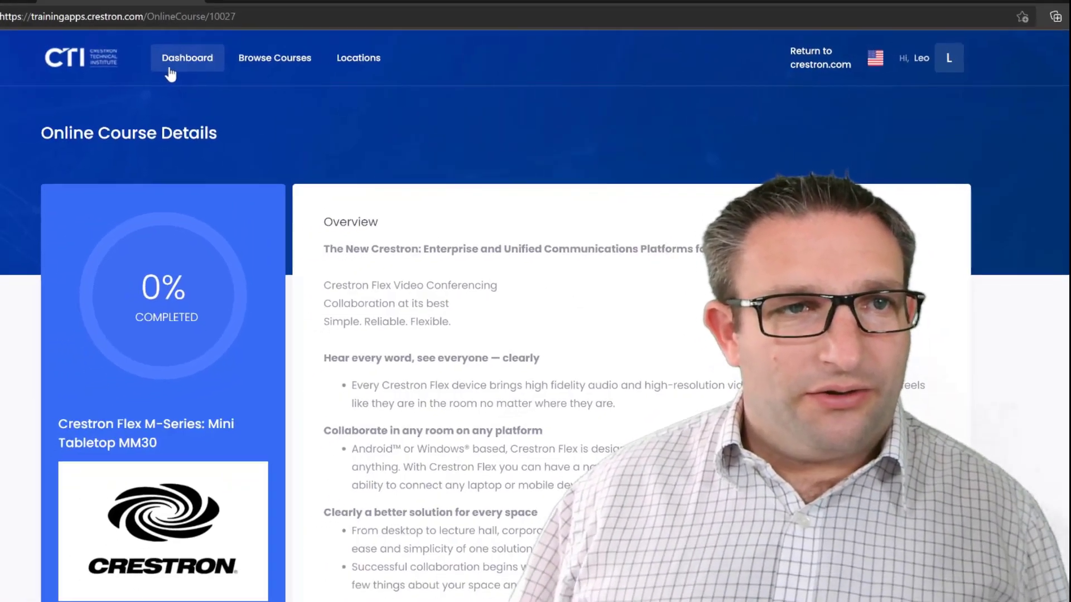
Return to the Dashboard and open the Crestron Flex Design Track card.
left_click(170, 72)
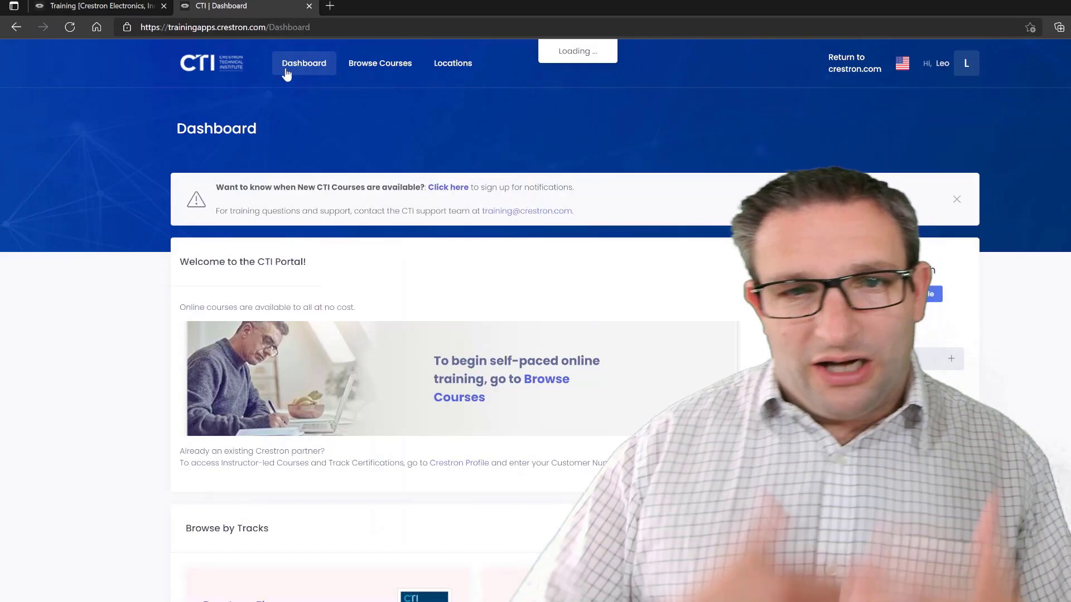
scroll(362, 188, "down", 5)
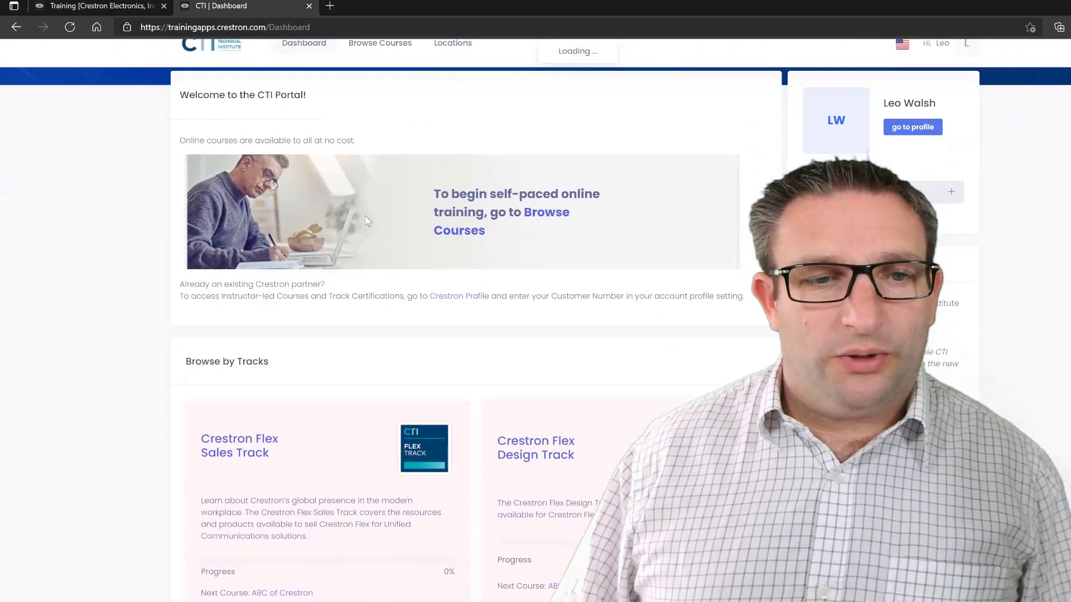
scroll(584, 498, "down", 1)
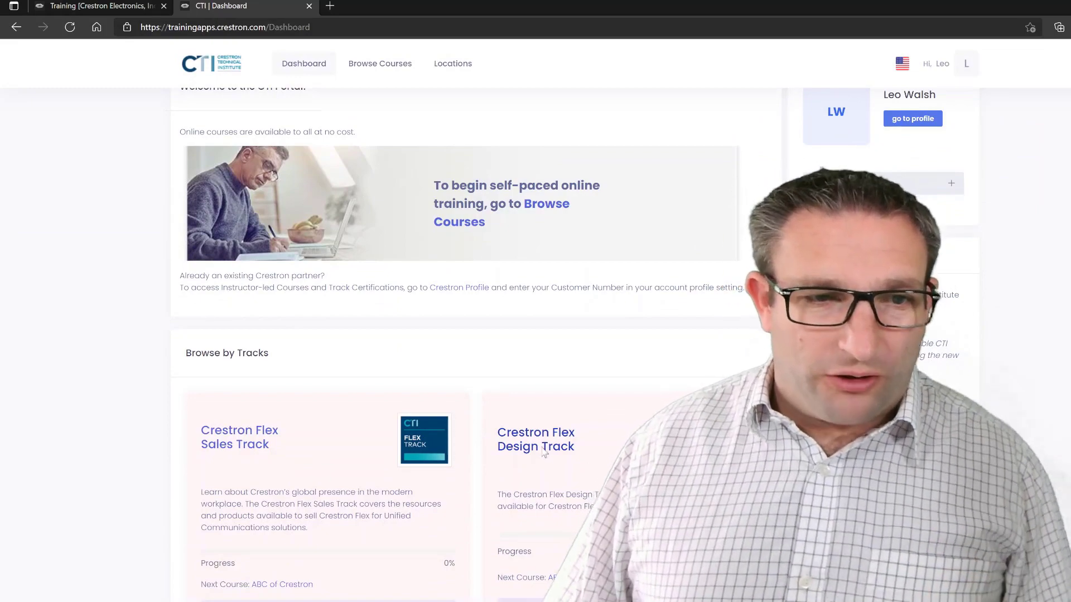
left_click(544, 447)
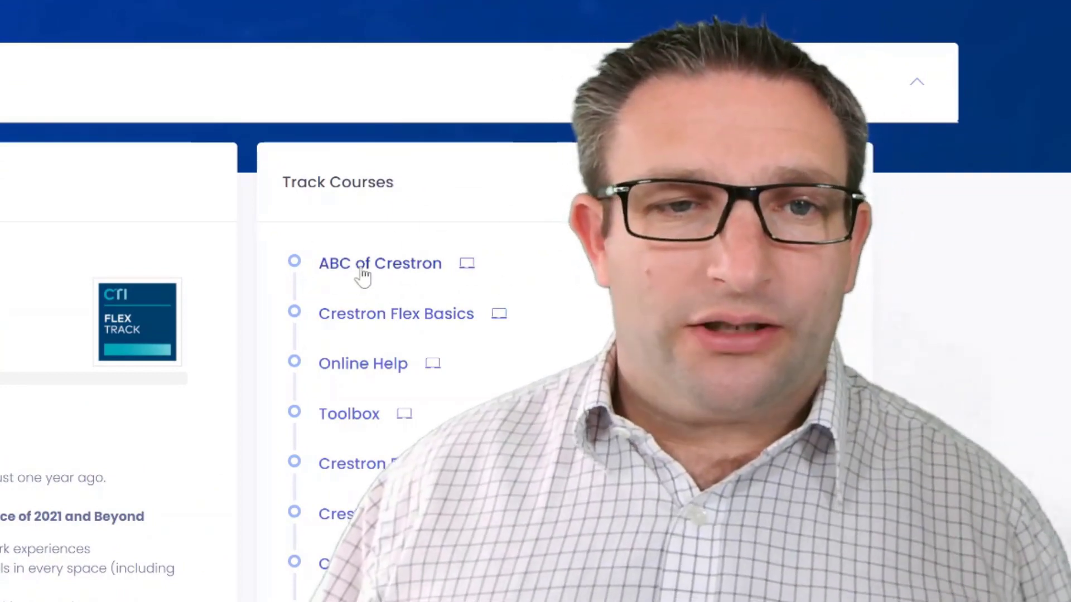
scroll(363, 288, "down", 2)
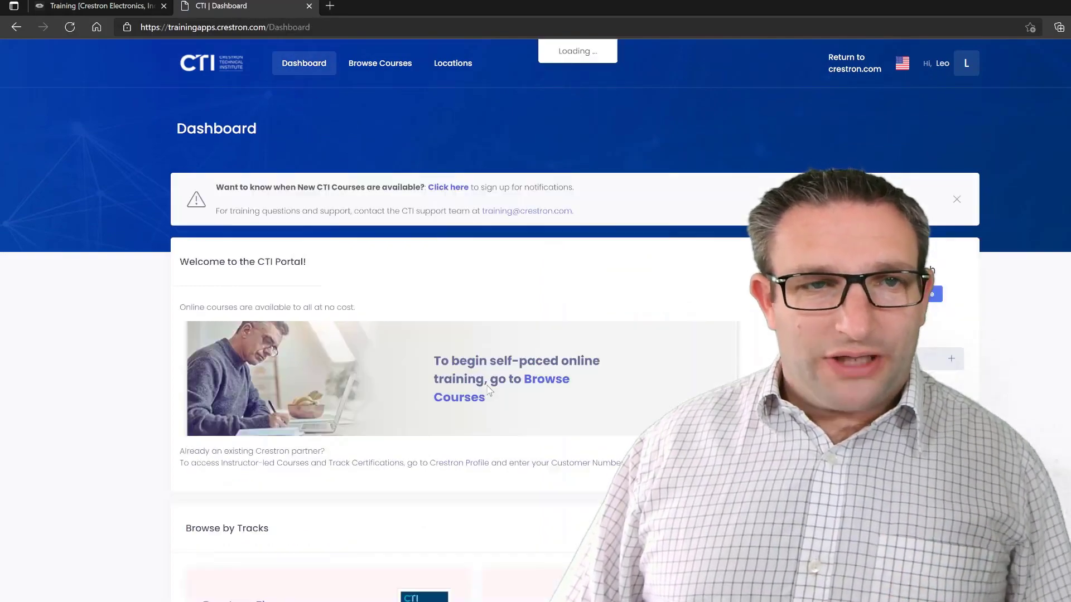
scroll(510, 432, "down", 5)
scroll(510, 433, "down", 5)
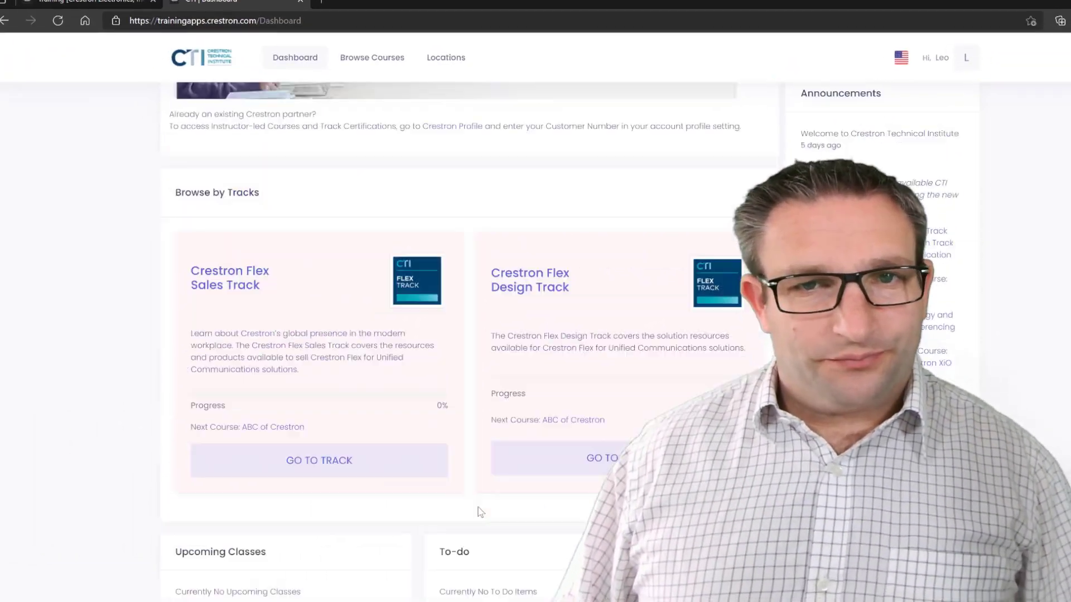
scroll(471, 519, "up", 5)
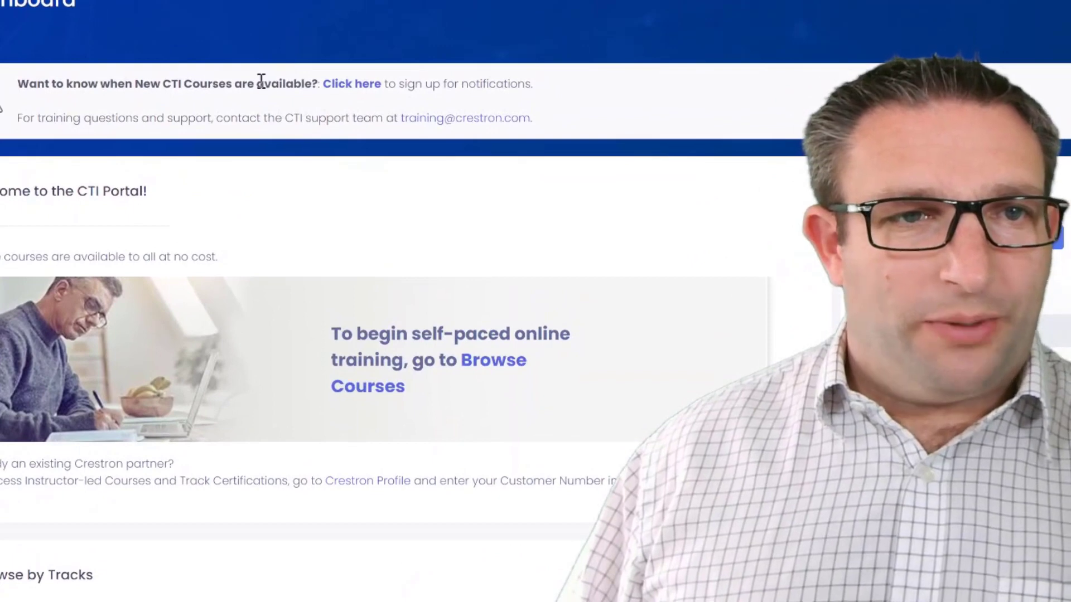
Select the new CTI courses notification text, then click to deselect it.
left_click_drag(180, 76, 499, 84)
left_click(499, 83)
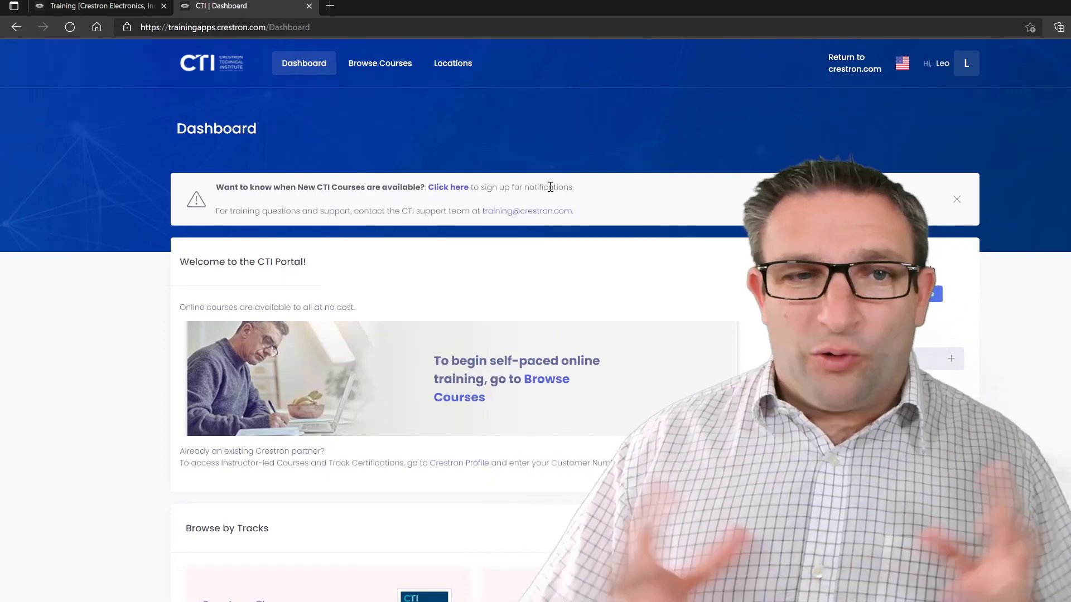
scroll(568, 251, "down", 2)
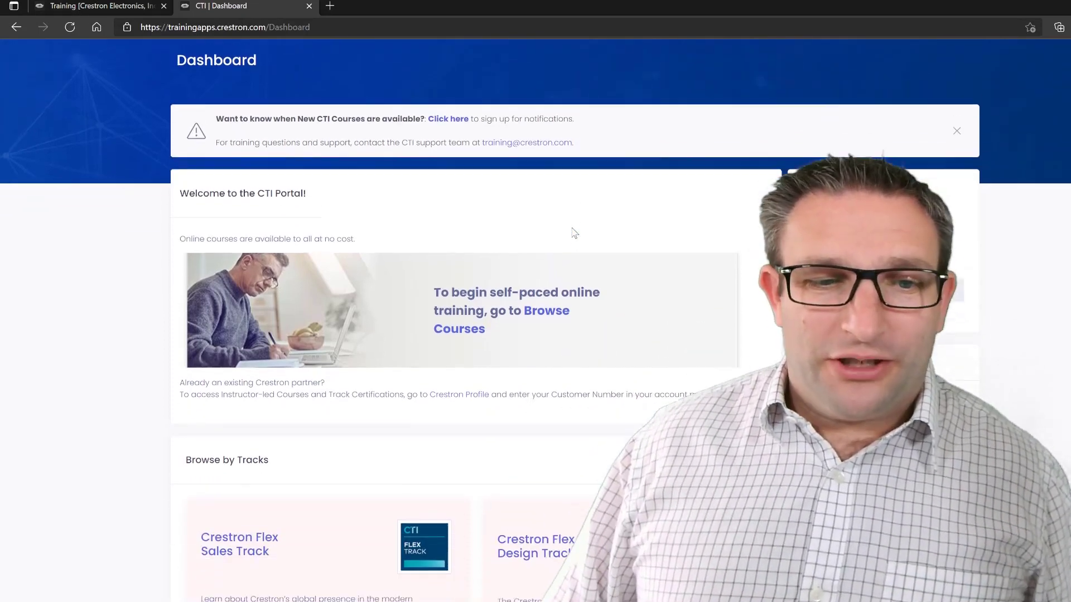